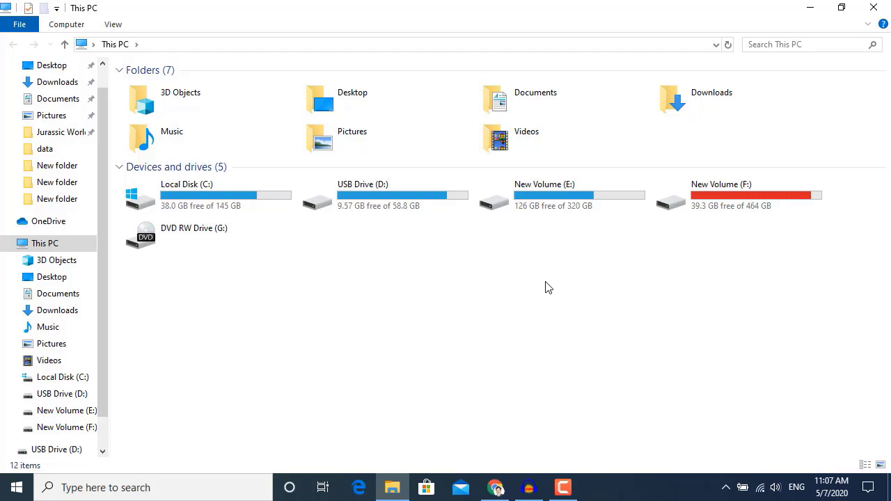
drag(756, 225, 567, 199)
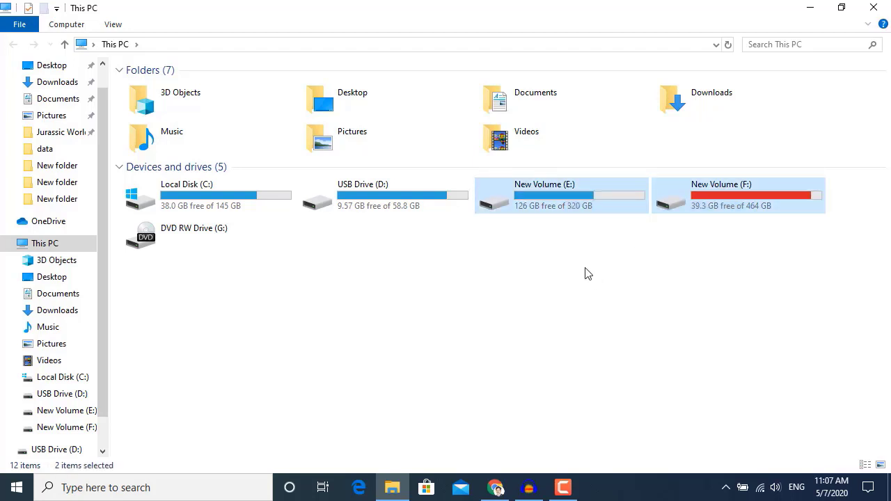
click(542, 211)
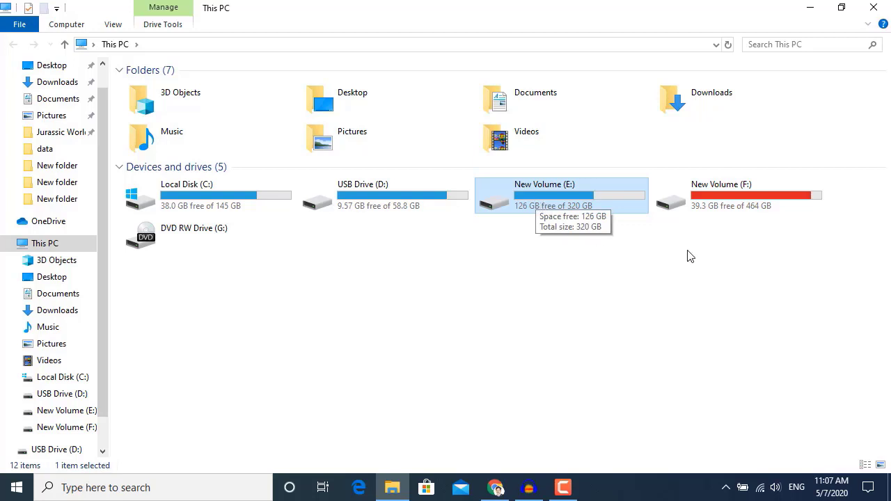
click(738, 199)
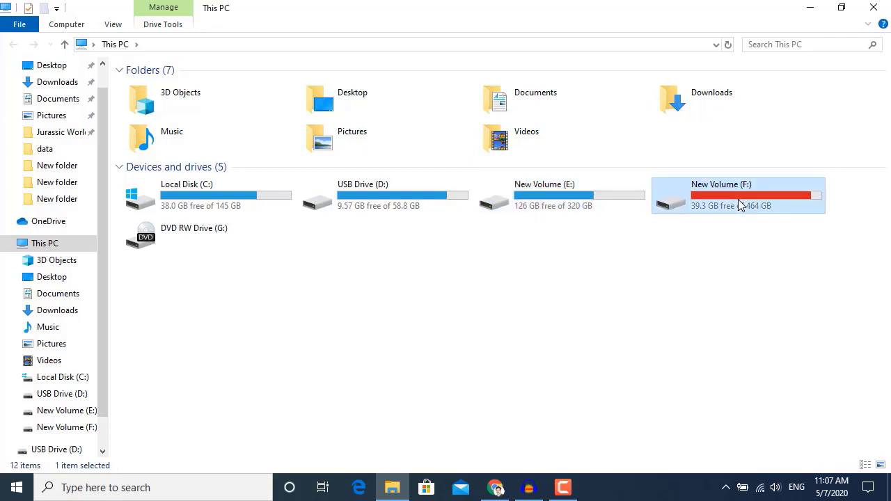
Open the security settings of New Volume (E:) and remove the Users group from its permissions.
right_click(557, 211)
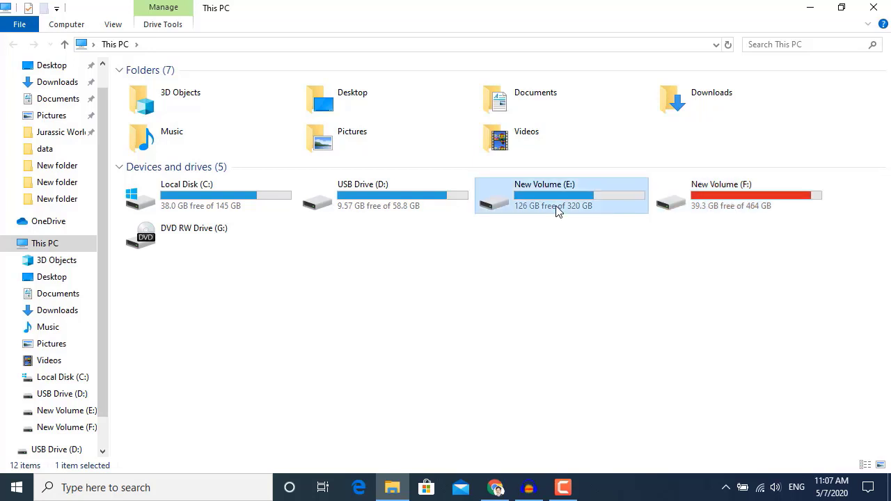
click(613, 465)
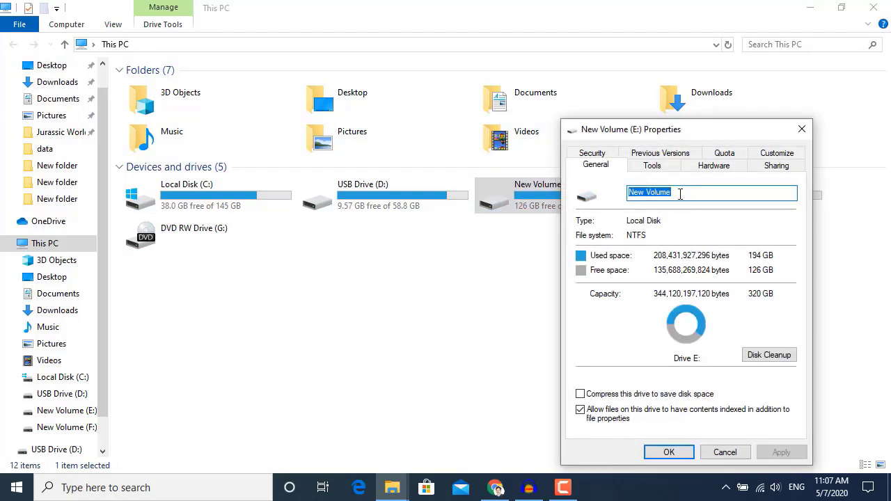
click(594, 154)
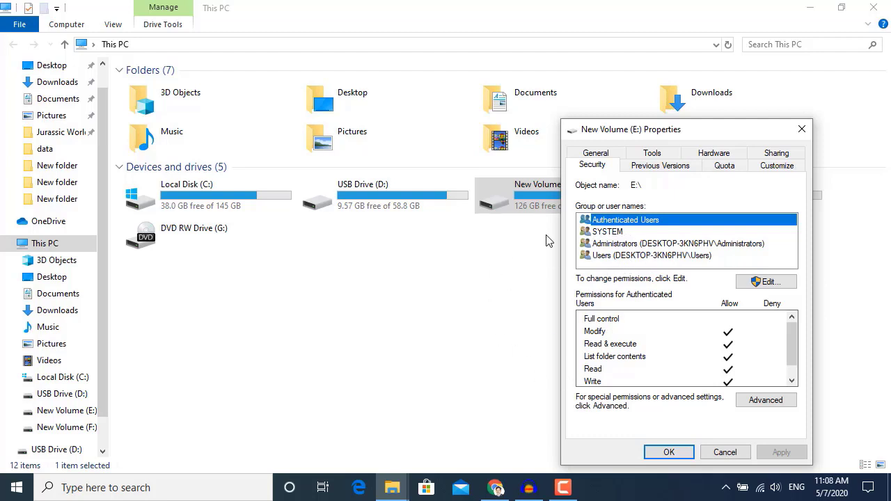
click(617, 258)
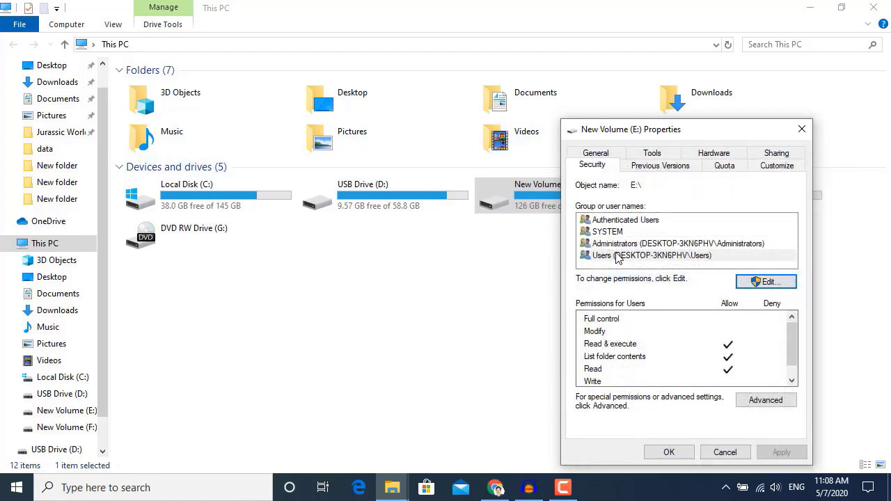
click(764, 282)
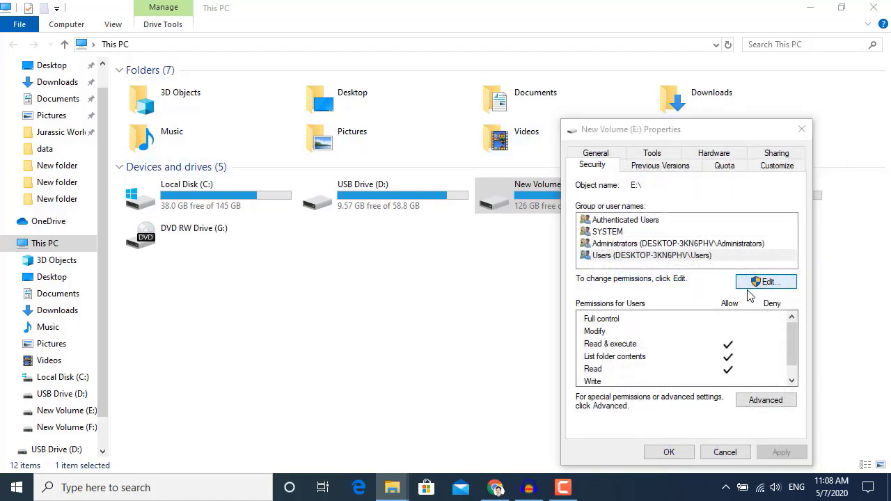
click(681, 278)
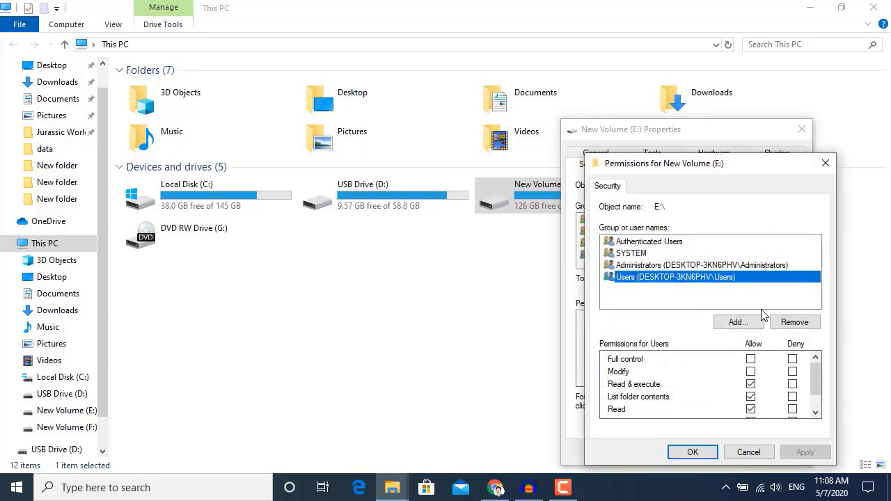
click(794, 322)
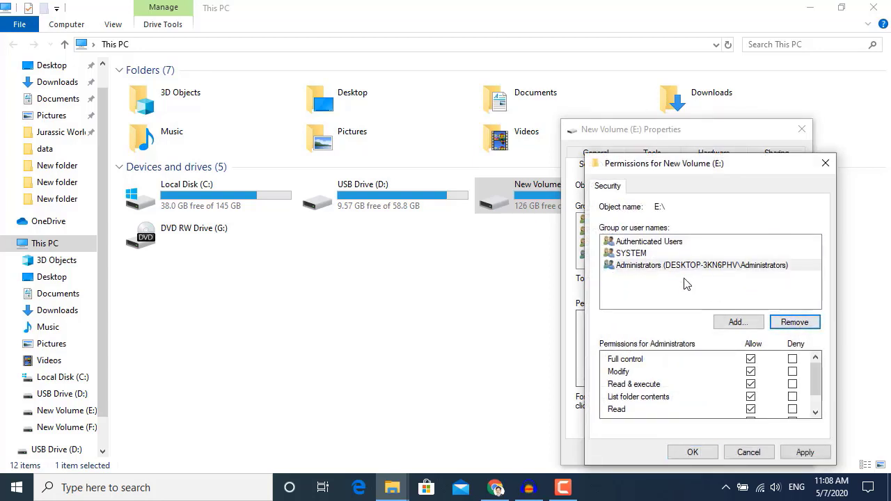
Find the local account User 1 through the advanced search and add it to drive E:'s permissions.
click(644, 255)
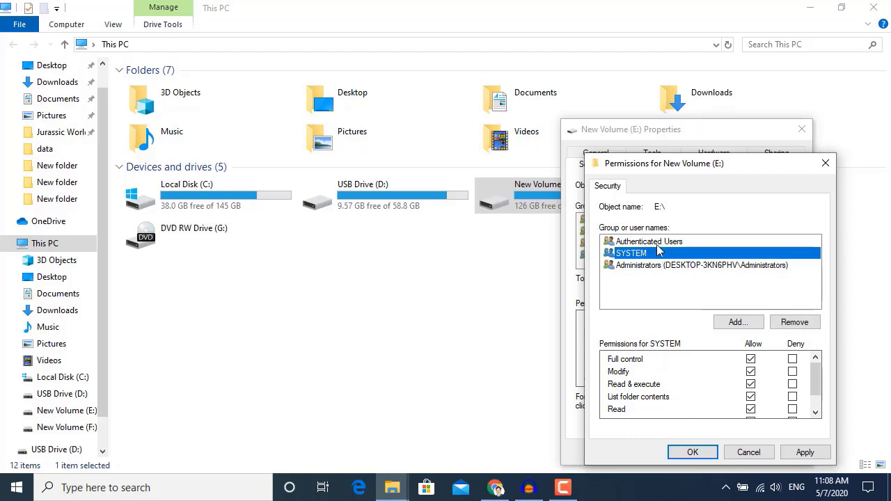
click(661, 243)
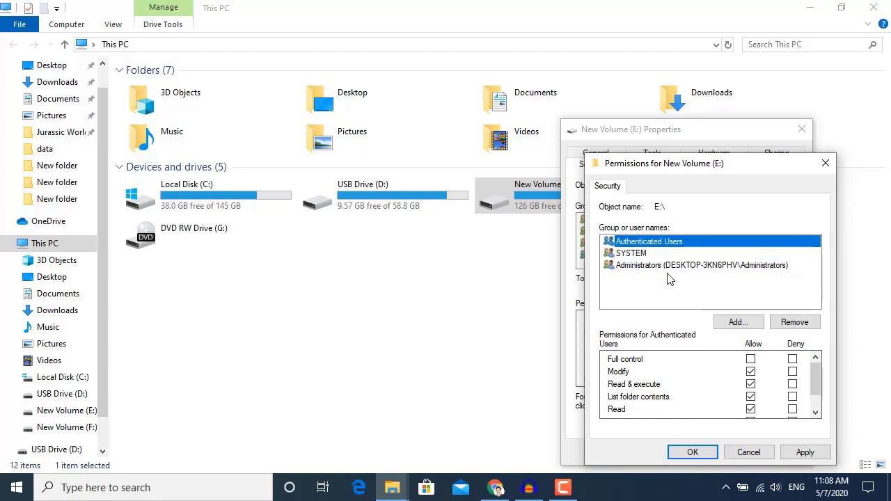
click(737, 323)
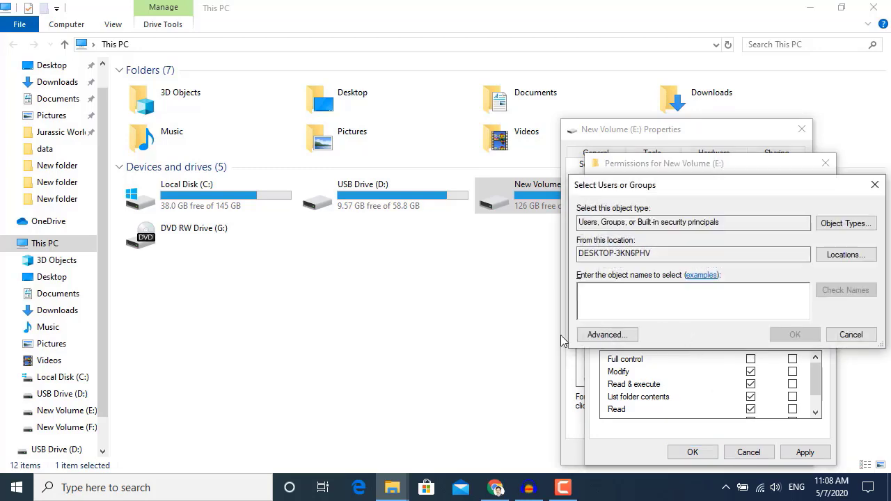
click(607, 335)
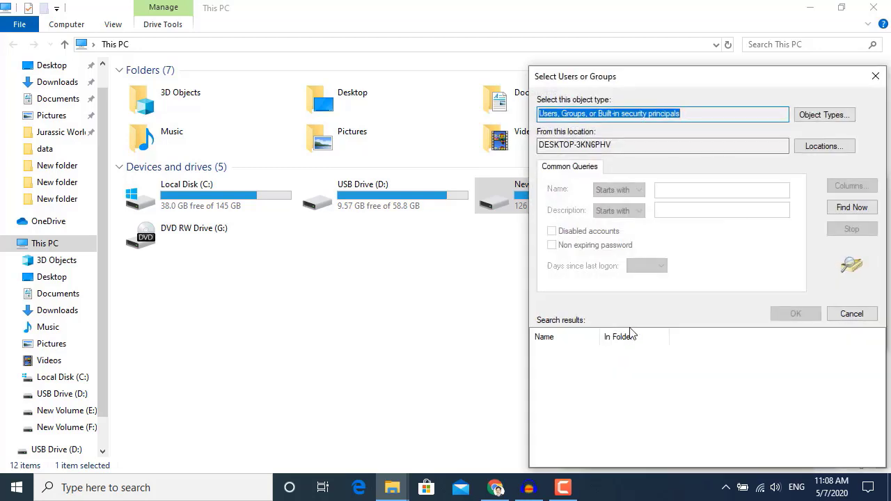
click(853, 207)
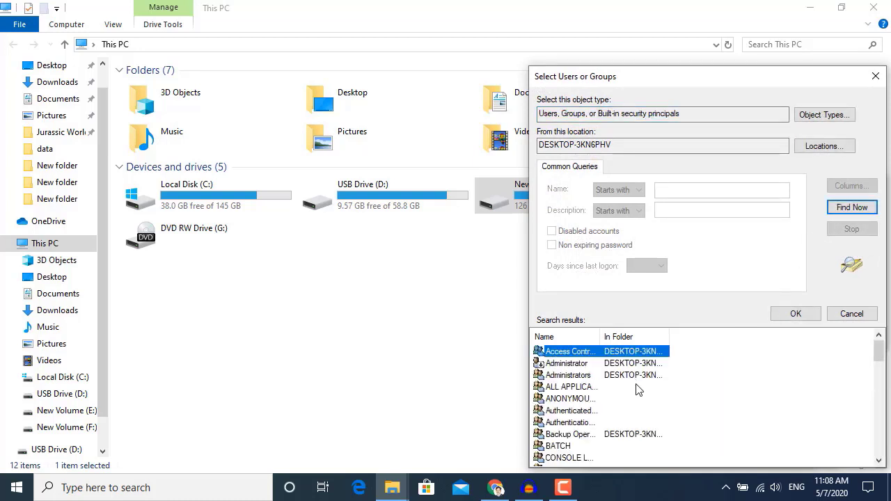
scroll(637, 390, down, 4)
scroll(637, 390, down, 7)
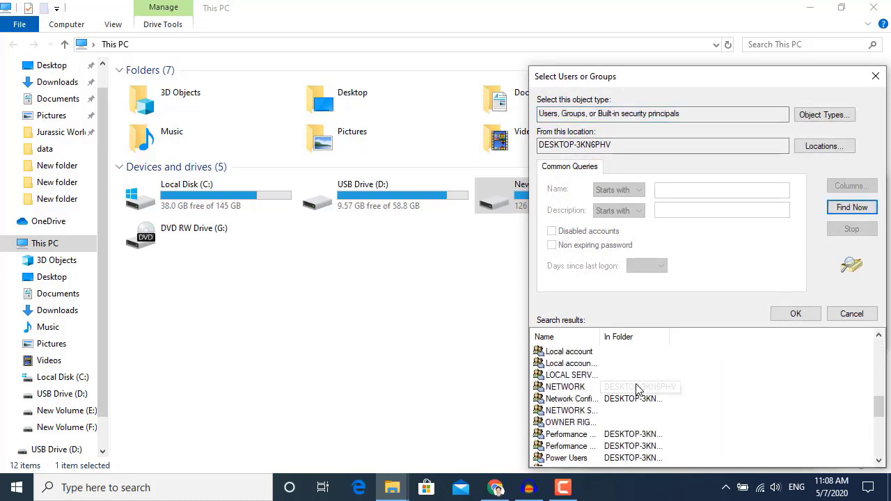
scroll(637, 390, down, 4)
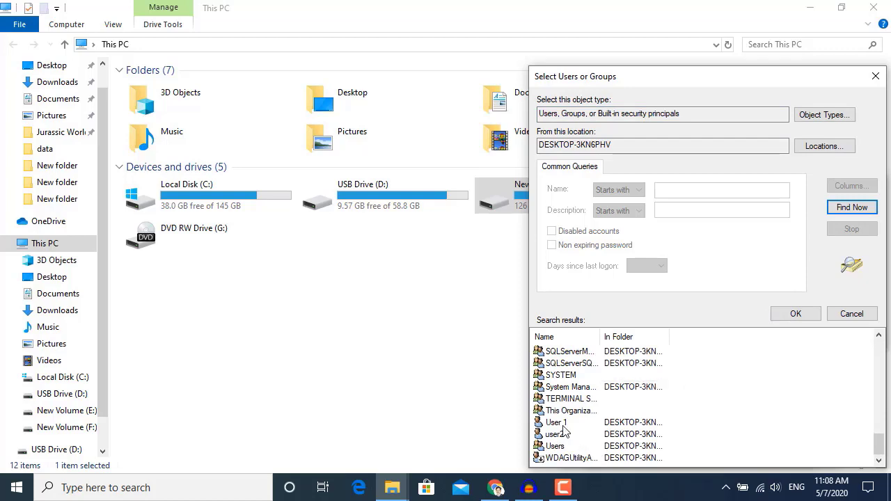
click(592, 422)
click(800, 315)
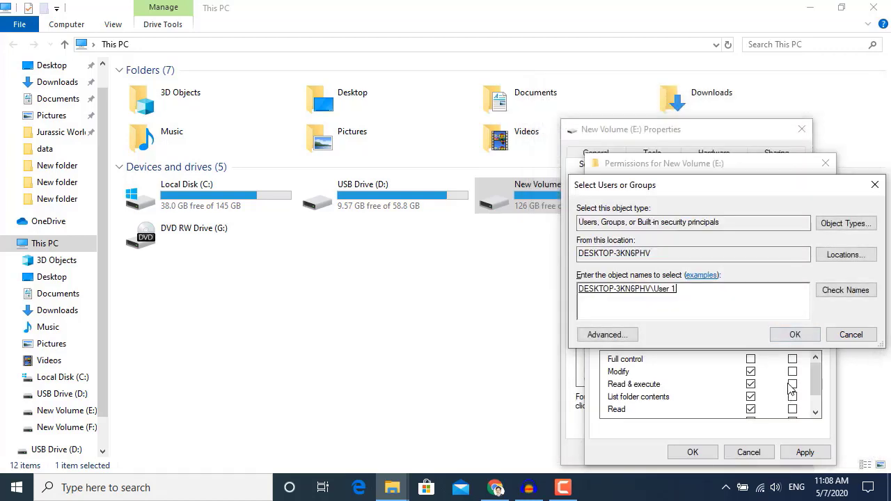
click(796, 335)
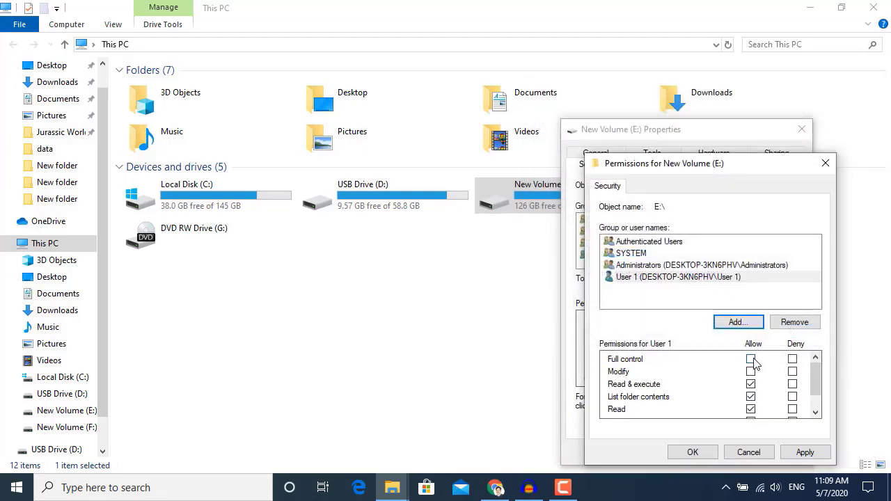
Allow User 1 full control of drive E:, apply the permissions, and minimize the This PC window.
click(750, 359)
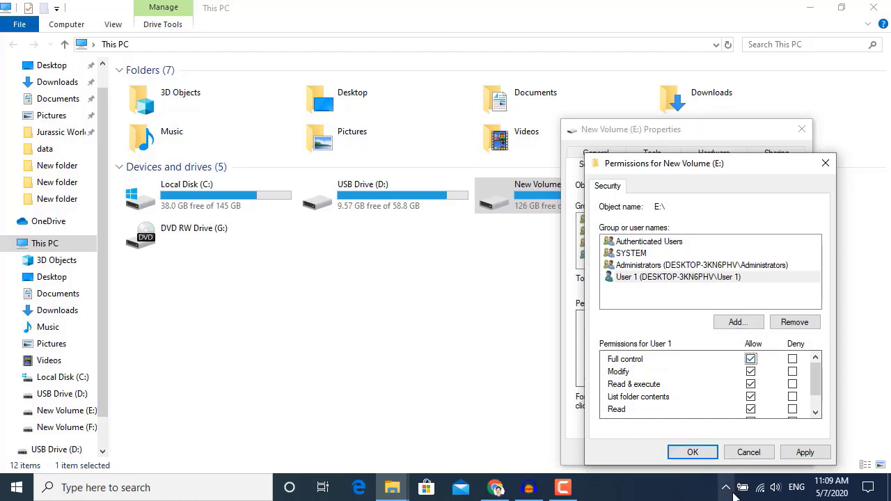
click(804, 453)
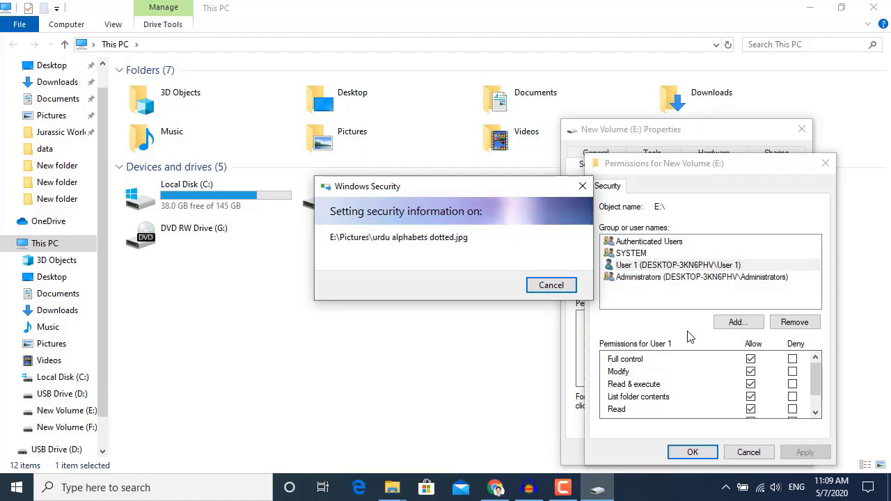
click(808, 8)
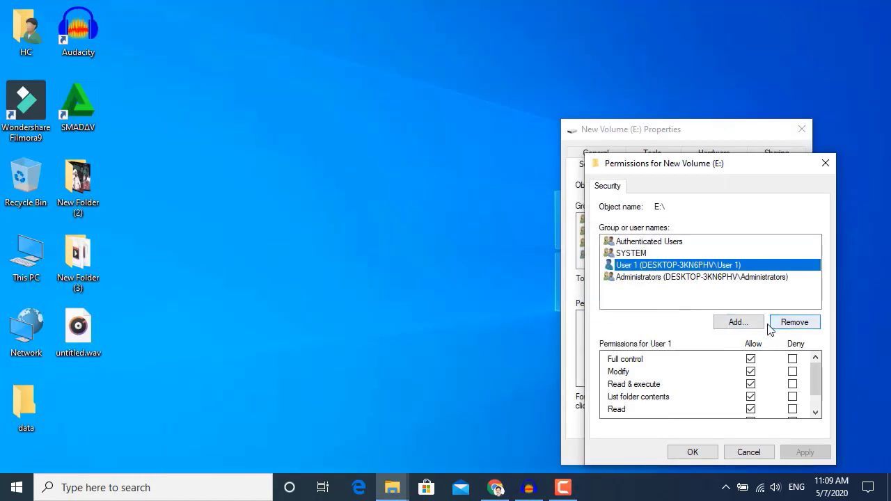
Find the local account user2 through the advanced search and add it to drive E:'s permissions.
click(738, 323)
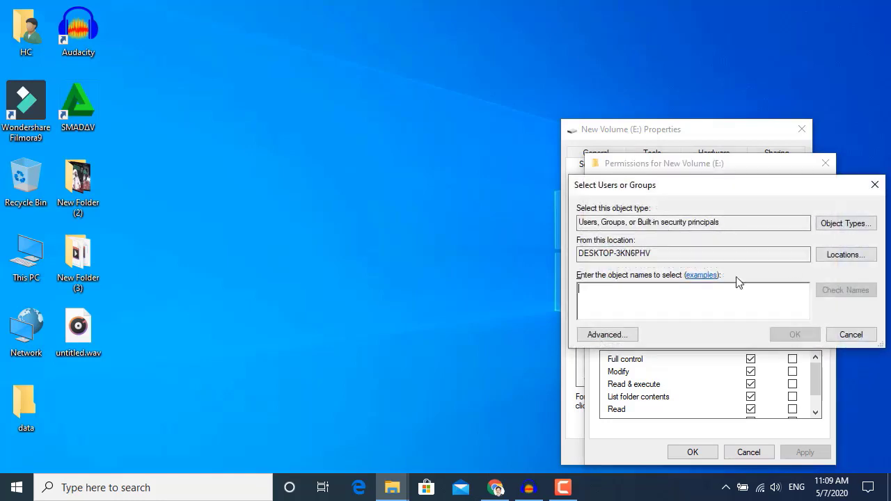
click(620, 335)
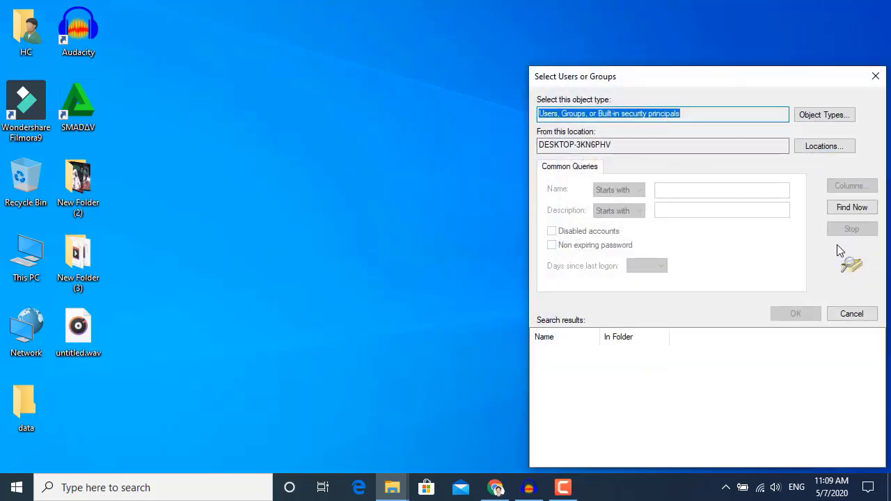
click(850, 211)
scroll(607, 394, down, 7)
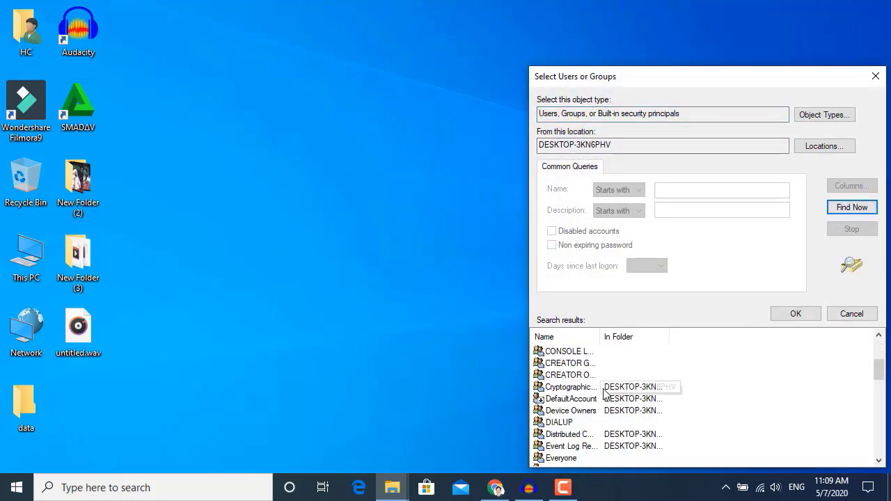
scroll(578, 449, down, 7)
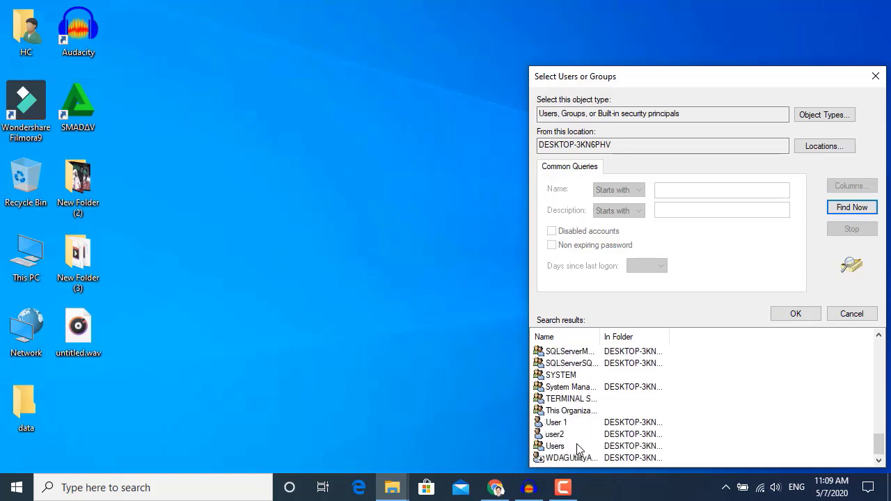
click(561, 446)
click(557, 435)
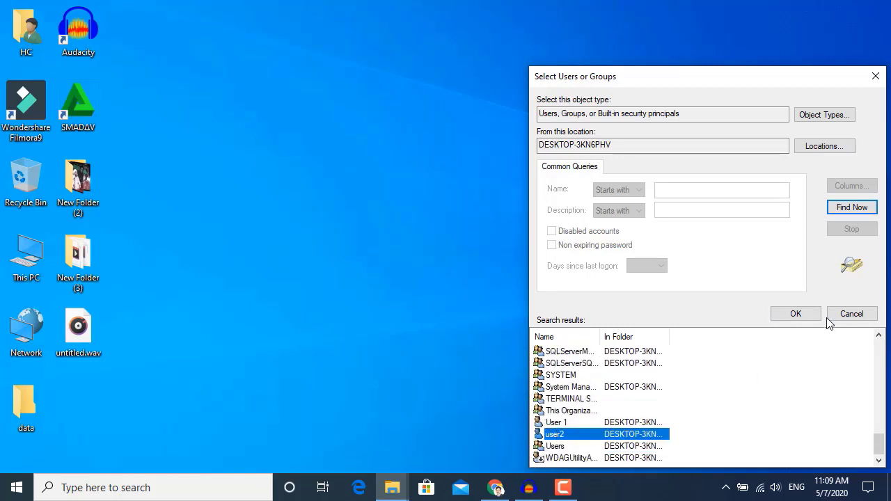
click(804, 314)
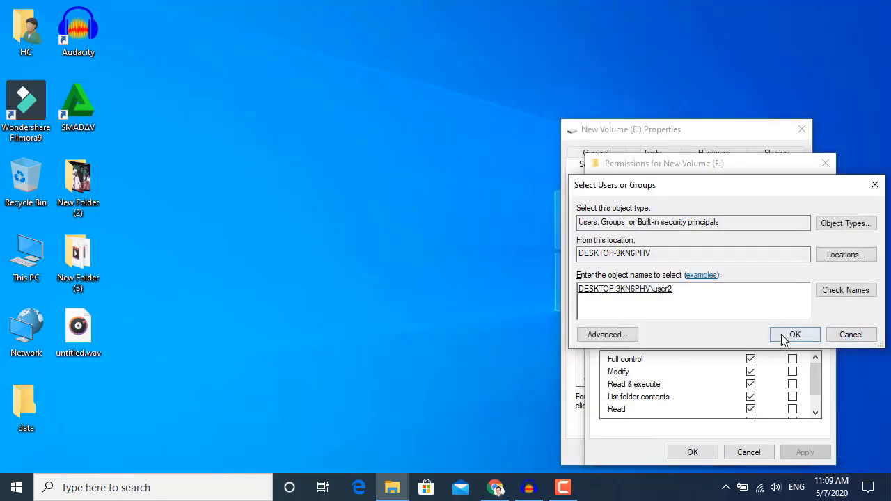
click(781, 337)
Deny user2 full control of drive E:, apply and accept the deny entry, and close the drive's properties.
click(793, 359)
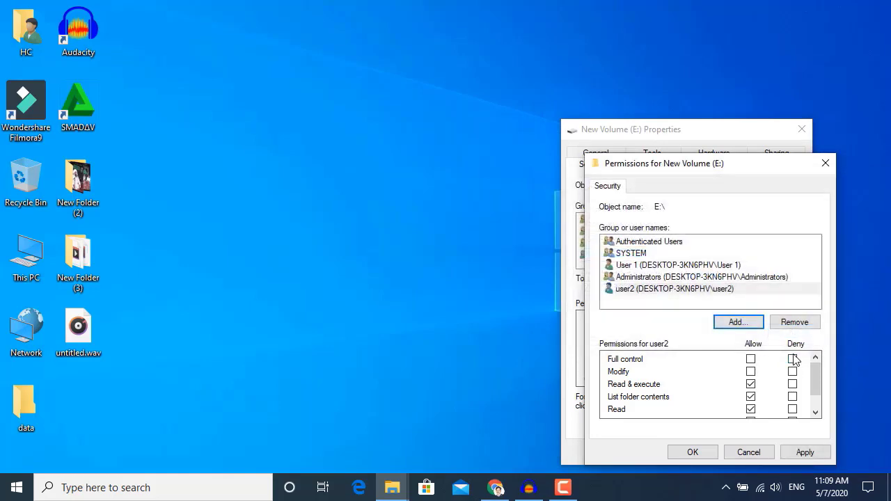
click(803, 456)
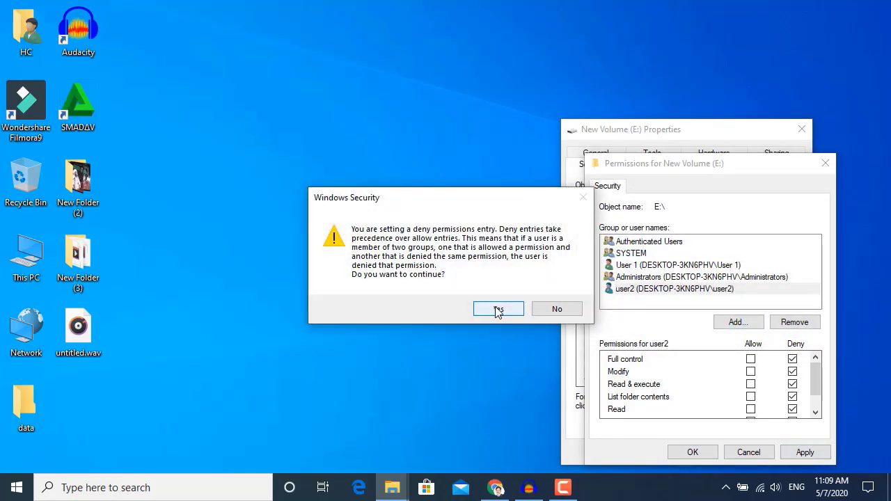
click(499, 310)
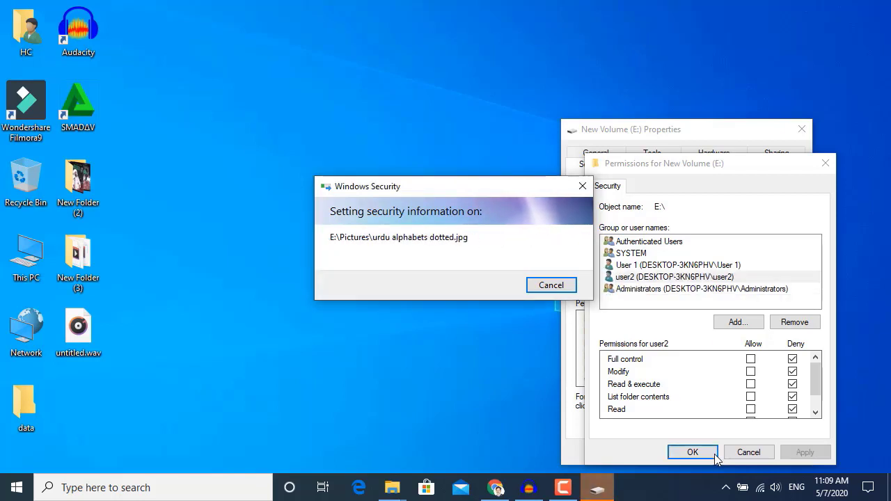
click(688, 454)
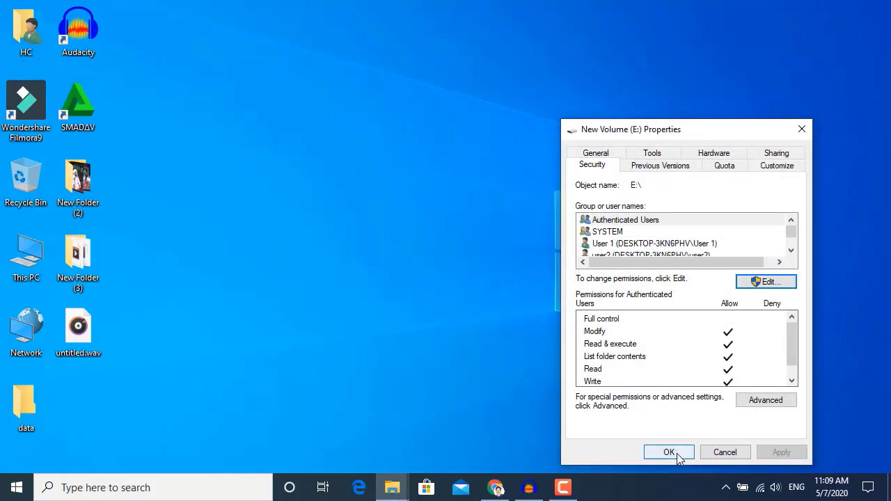
click(668, 452)
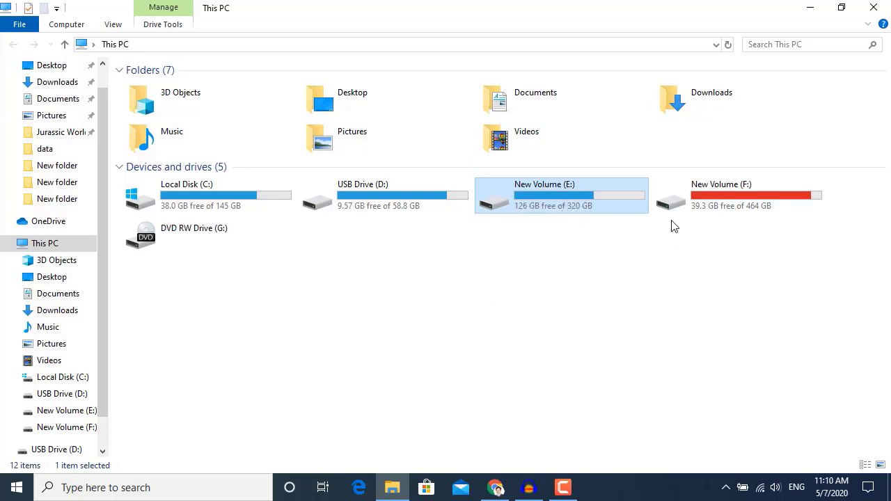
Open the security properties of drive F: and start editing its group and user permissions.
right_click(686, 201)
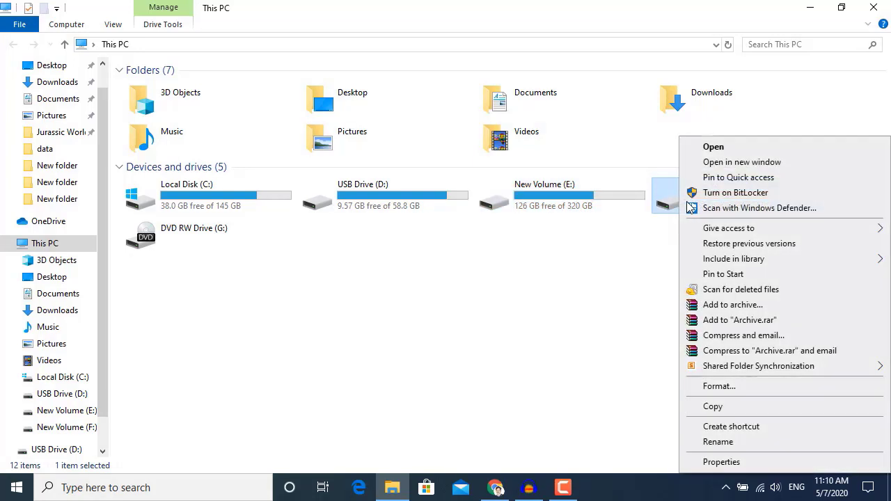
click(721, 462)
click(677, 155)
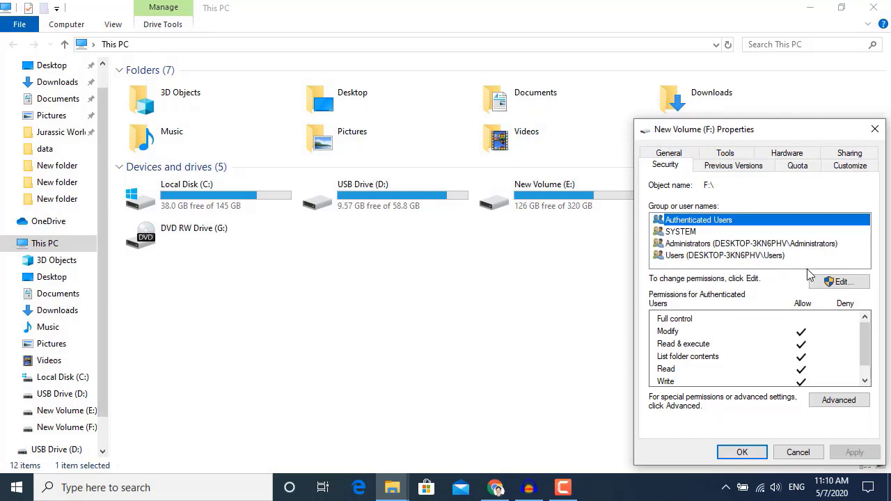
click(834, 284)
Find the local account user2 through the advanced search, add it to drive F:'s permissions, and allow it full control.
click(786, 322)
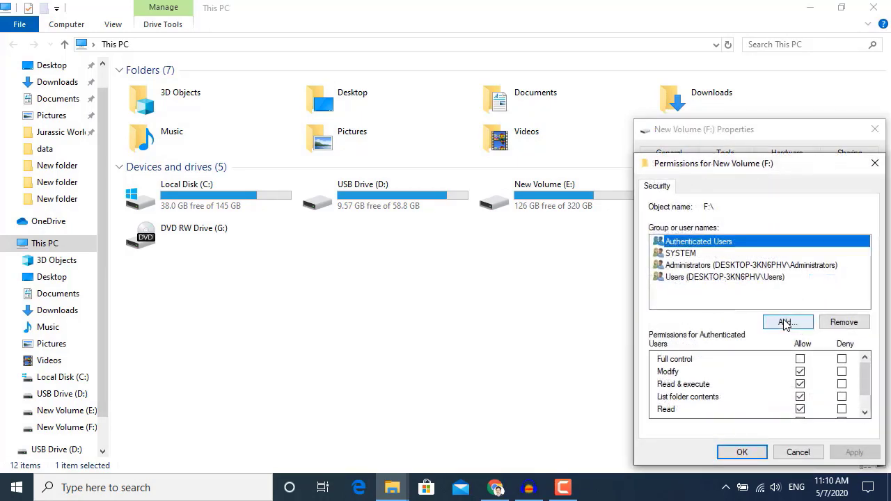
click(607, 337)
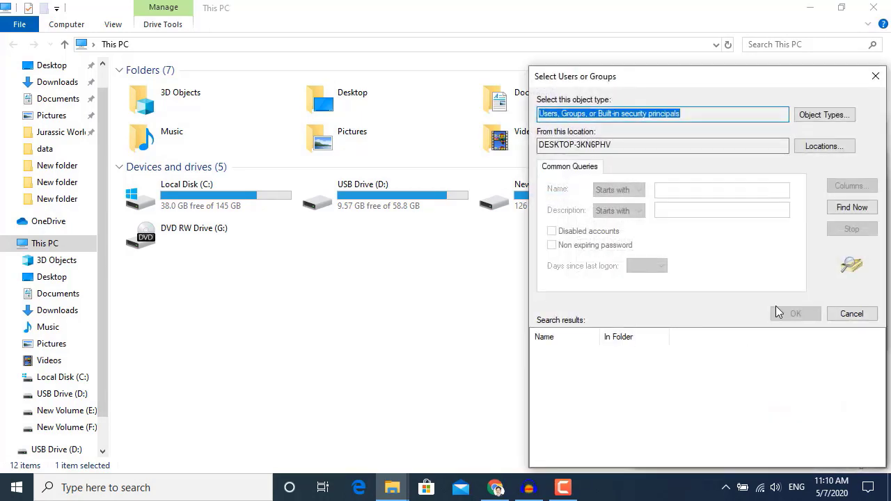
click(834, 209)
scroll(633, 411, down, 12)
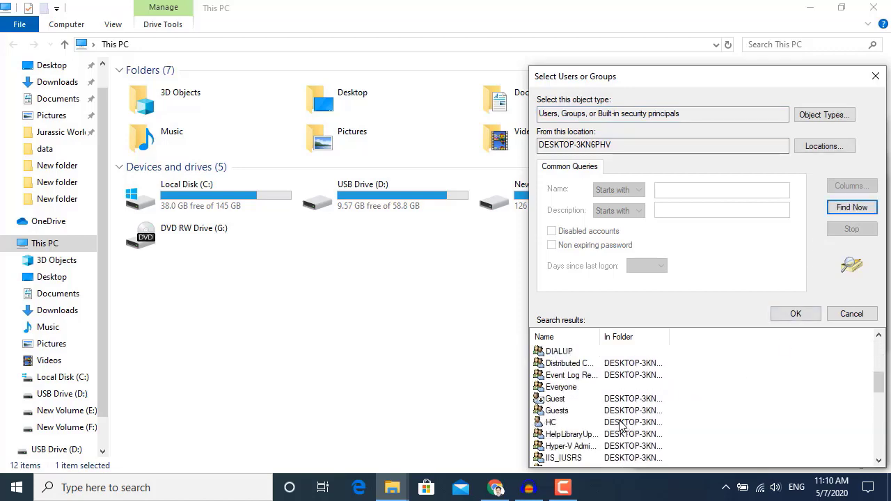
scroll(622, 427, down, 1)
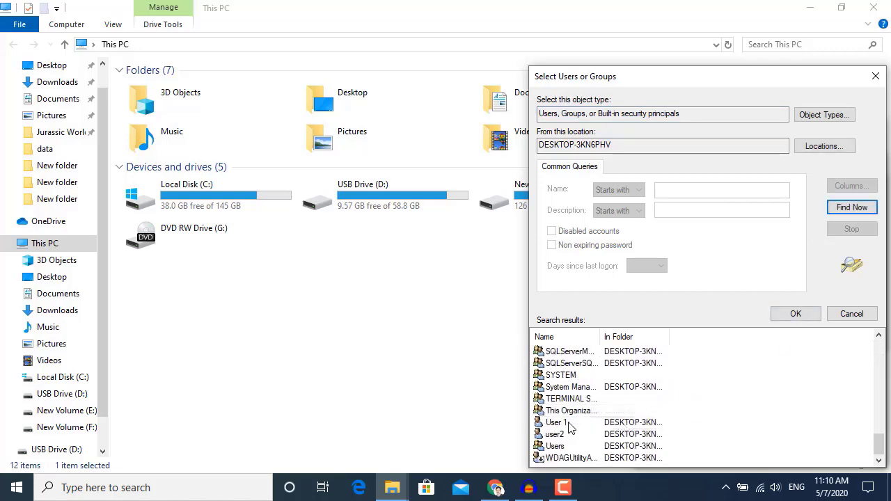
click(569, 435)
click(800, 316)
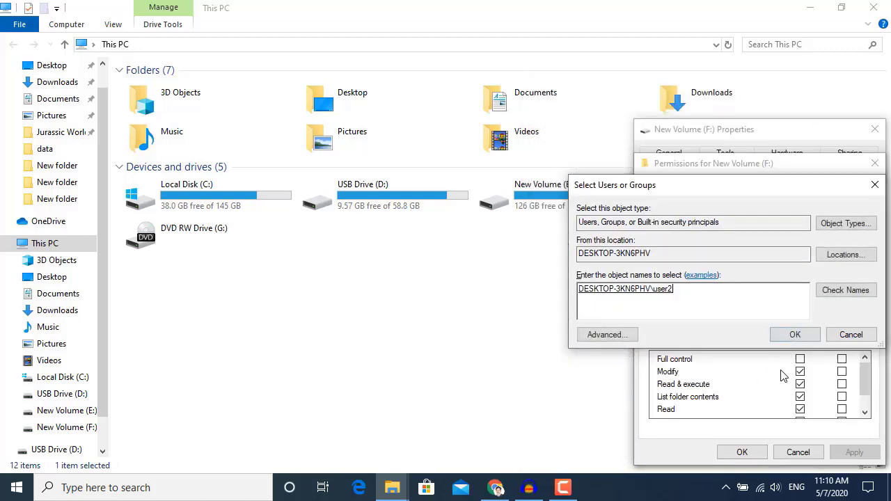
click(798, 339)
click(801, 359)
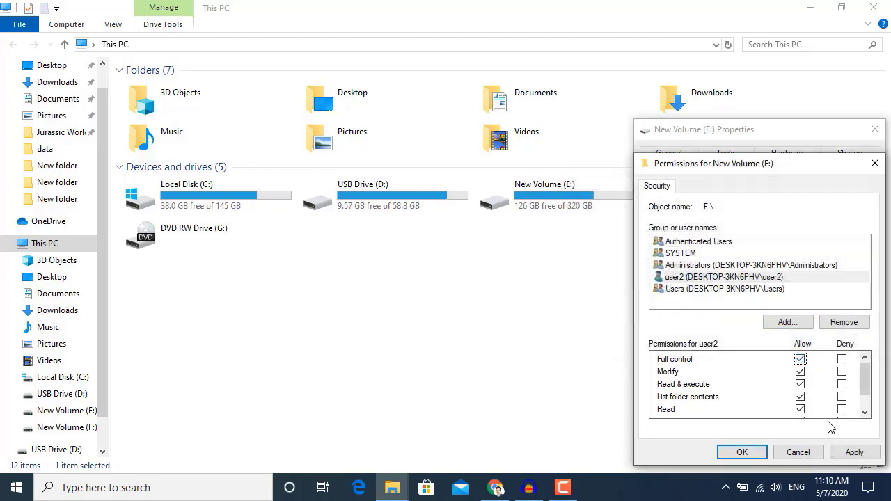
Add the local account User 1 to drive F:'s permissions through the advanced search, deny it full control, and apply.
click(787, 321)
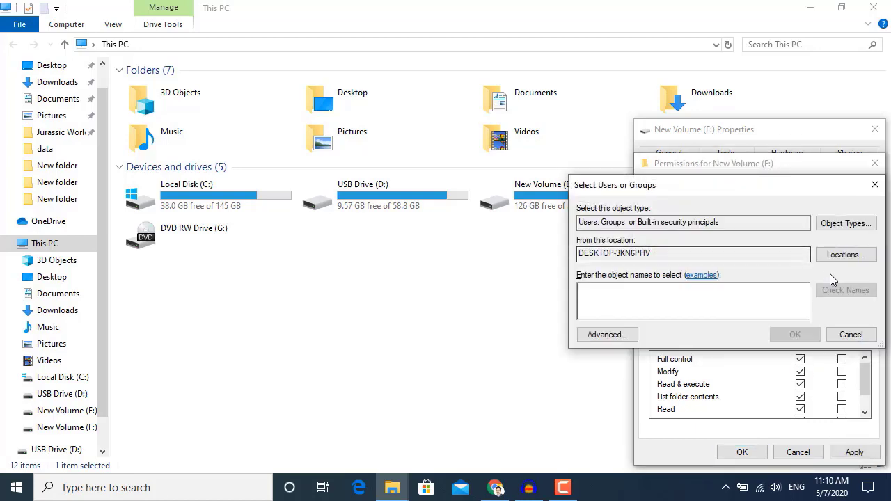
click(623, 333)
click(850, 207)
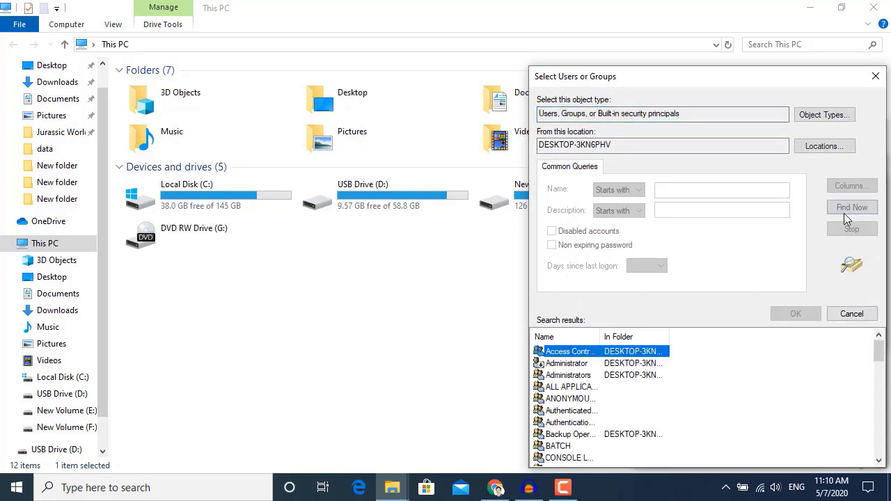
scroll(603, 416, down, 3)
scroll(603, 417, down, 10)
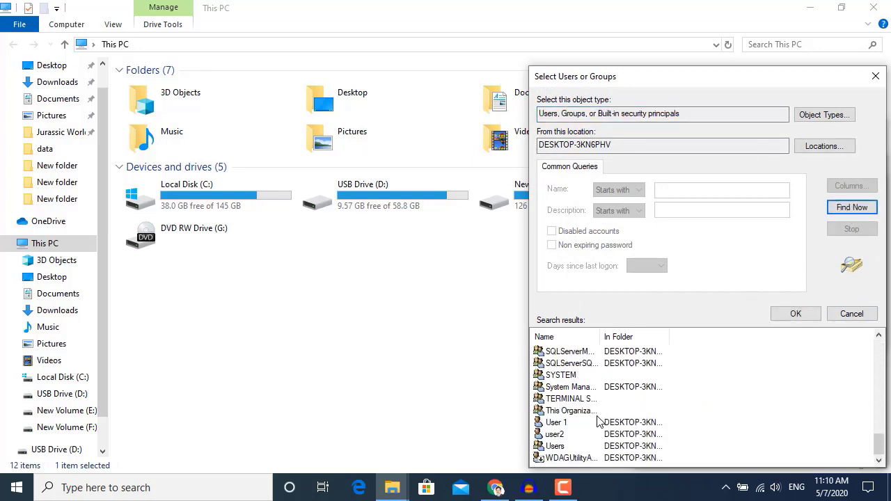
click(566, 424)
click(793, 314)
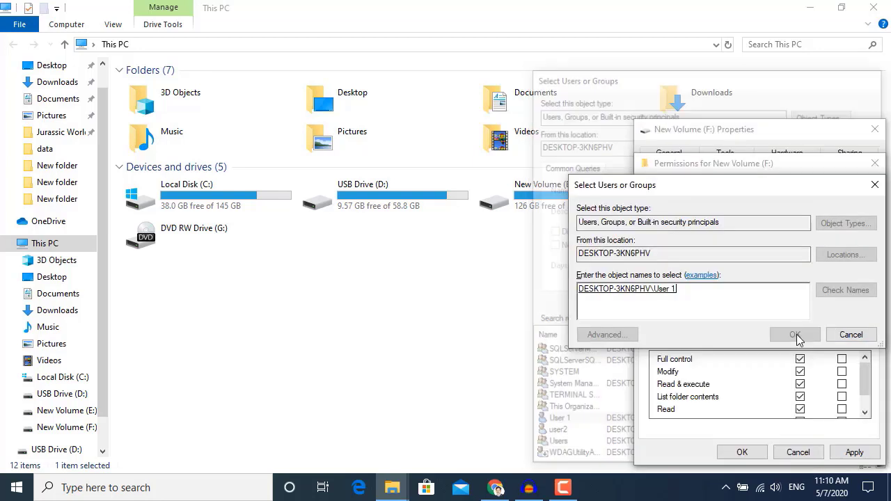
click(796, 335)
click(842, 359)
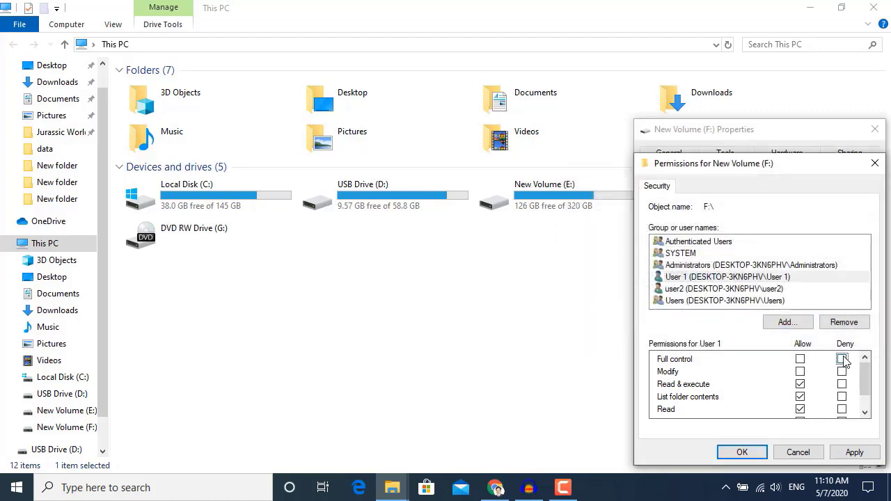
click(855, 452)
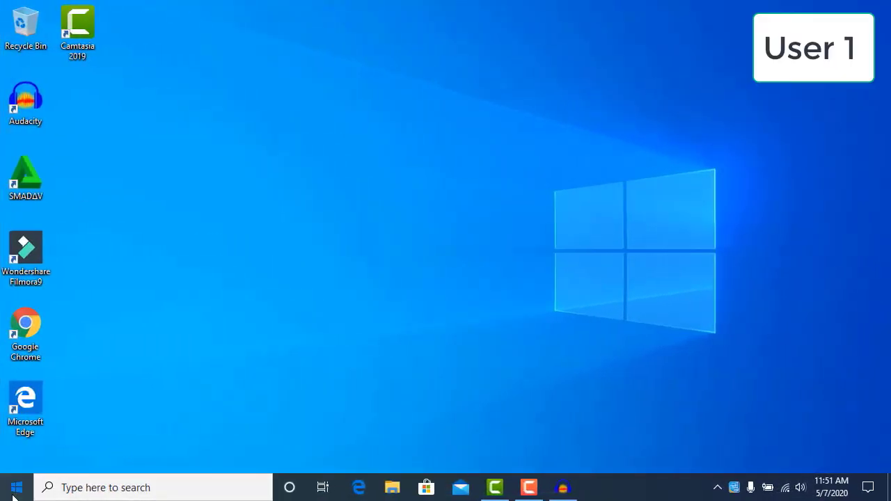
In the User 1 session, open the account settings to check which account is signed in, and close them.
key(super)
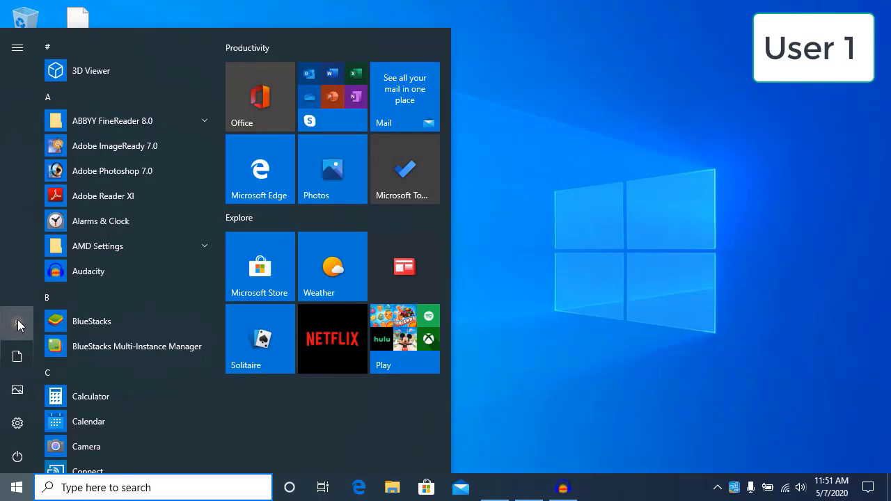
click(18, 323)
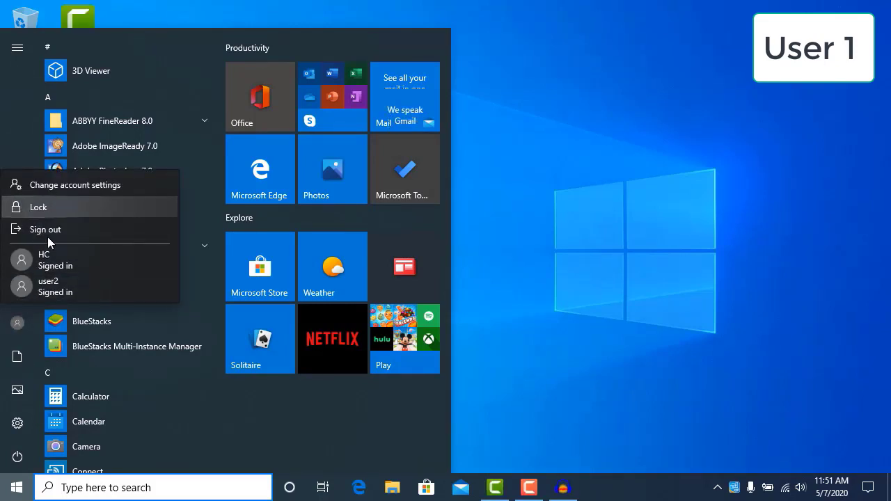
click(73, 185)
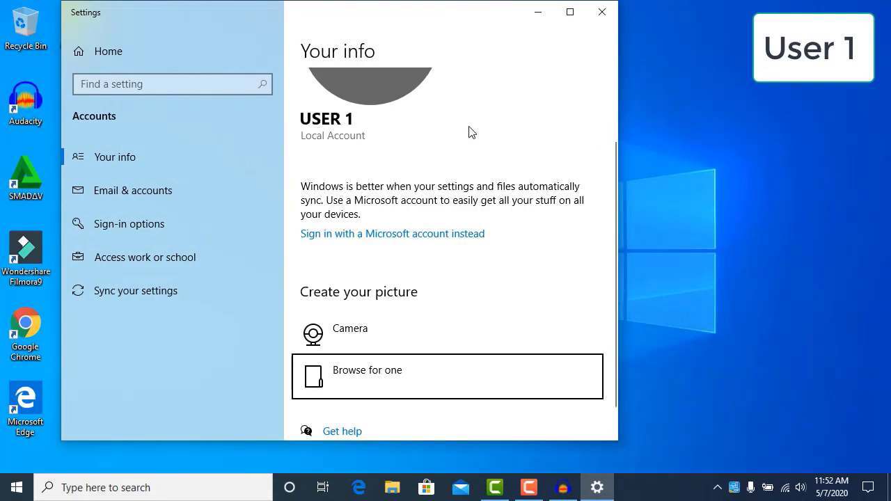
click(602, 12)
Open This PC as User 1, test access to drives E: and F:, dismiss the message, and close the window.
key(super)
text(t)
click(188, 118)
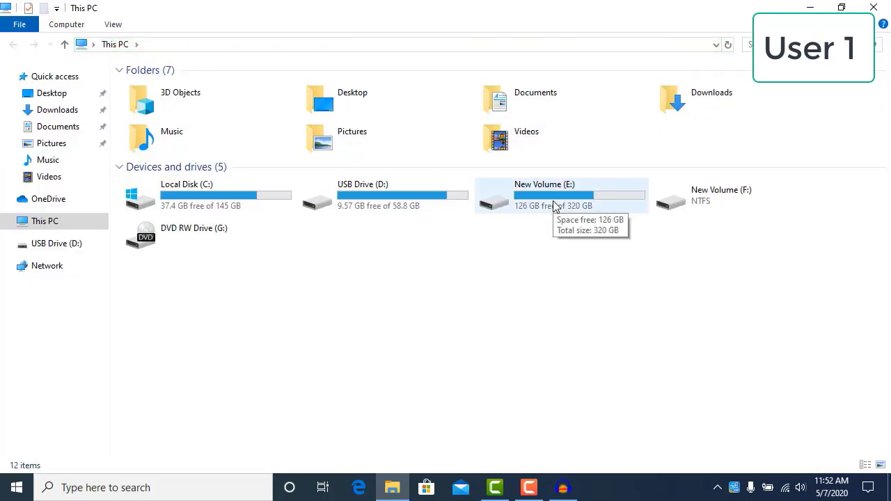
click(555, 204)
double_click(708, 203)
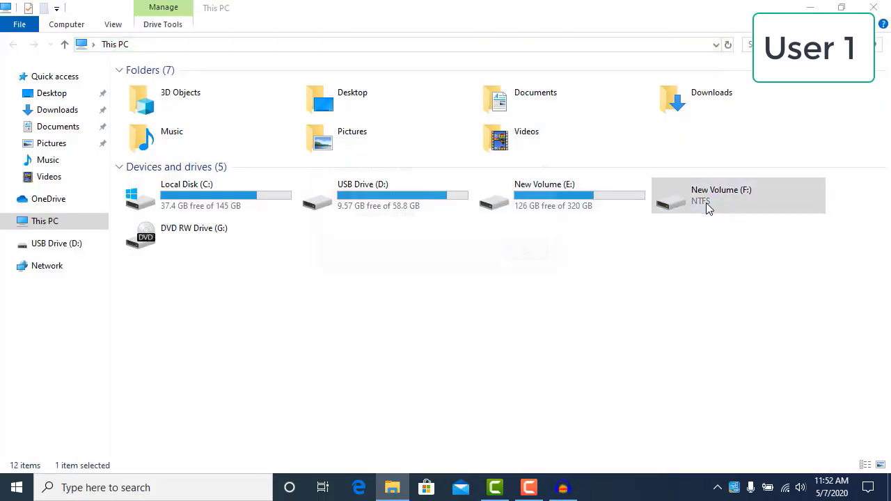
click(529, 256)
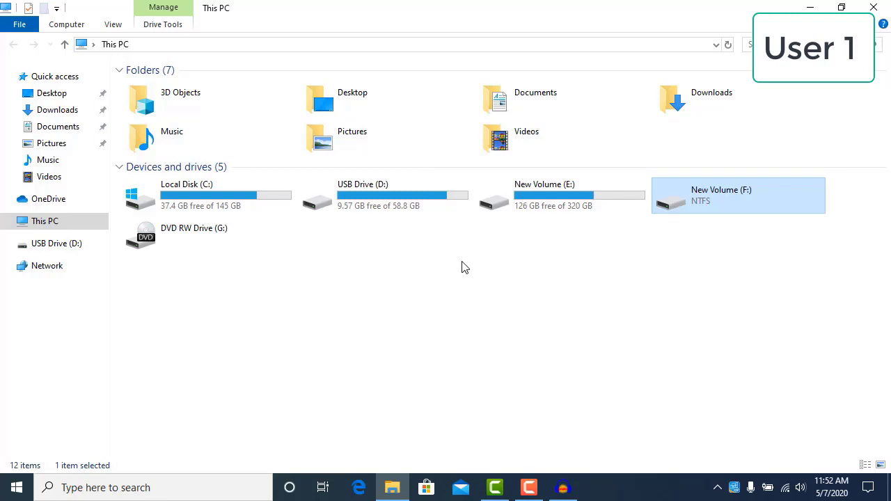
click(874, 7)
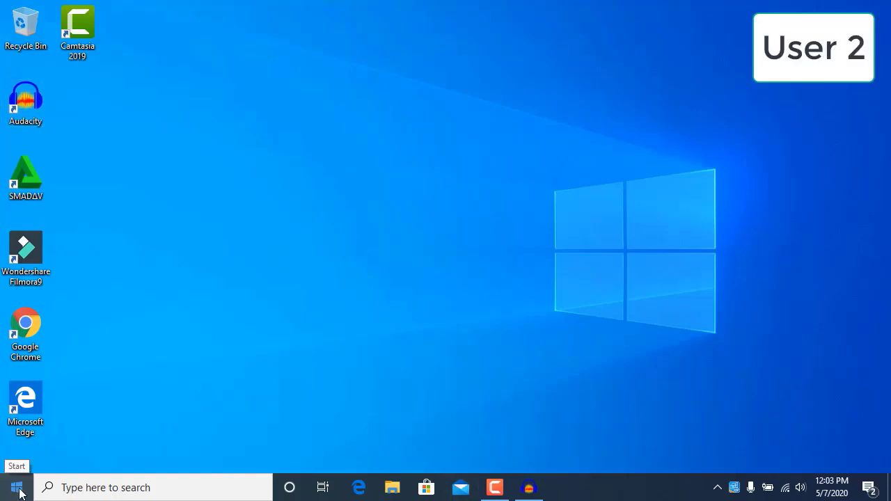
In the user2 session, open the account settings to check which account is signed in, and close them.
click(17, 487)
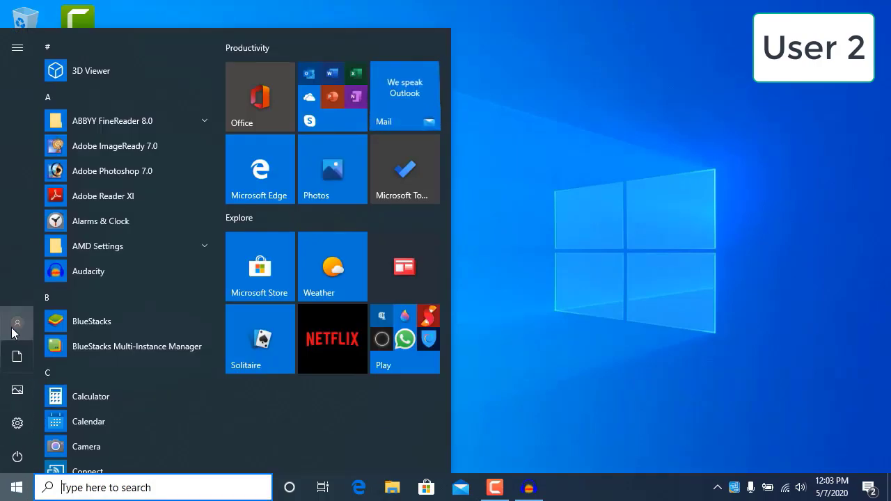
click(15, 323)
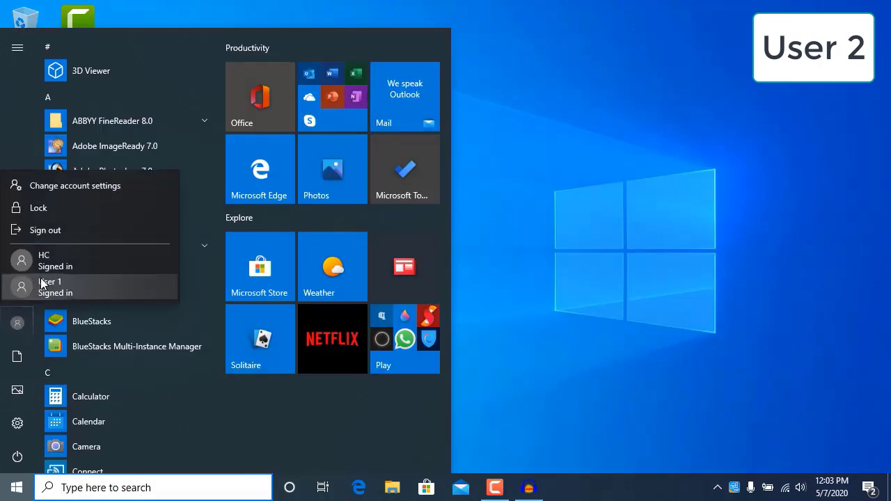
click(59, 187)
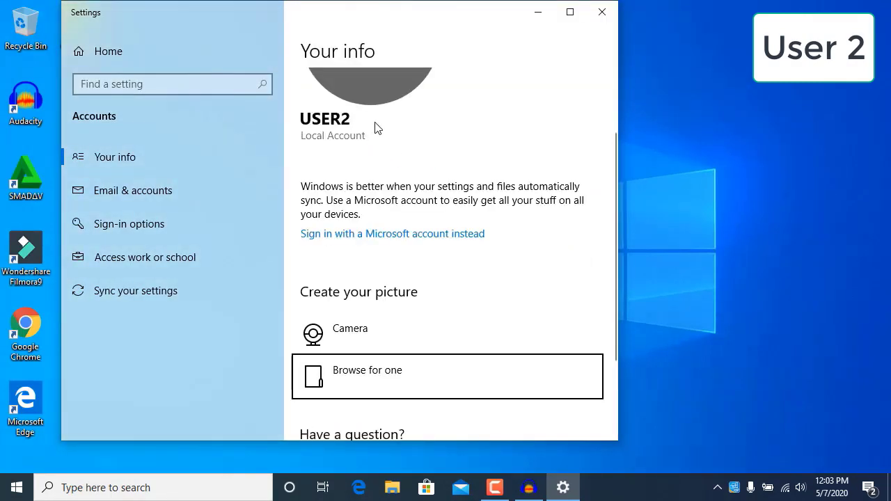
click(603, 12)
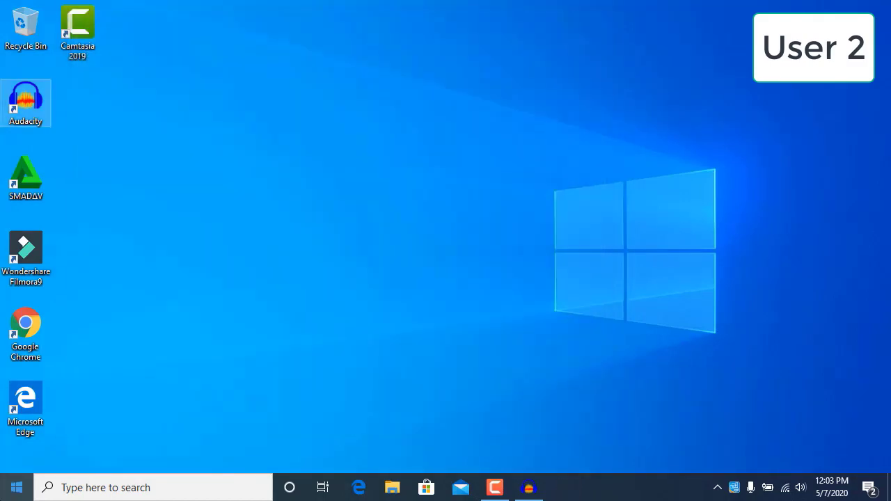
Open This PC as user2, try to open drive E:, dismiss the message, and open drive F:.
click(16, 487)
text(thi)
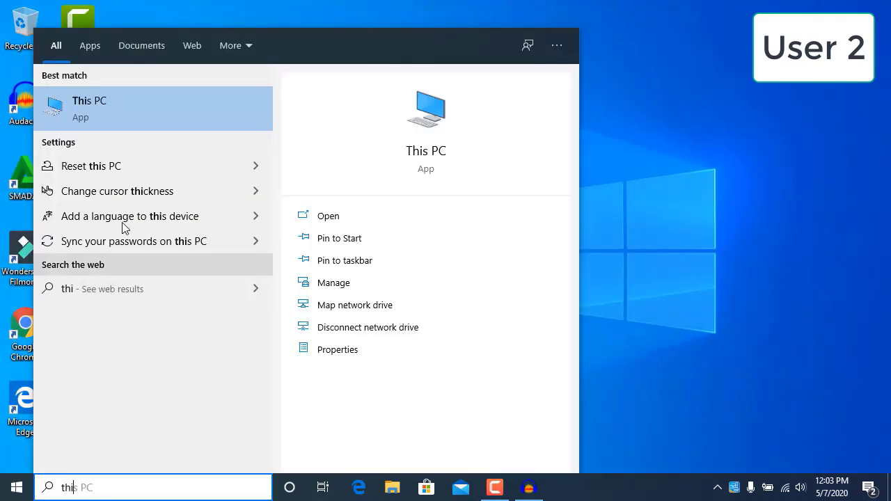
key(Return)
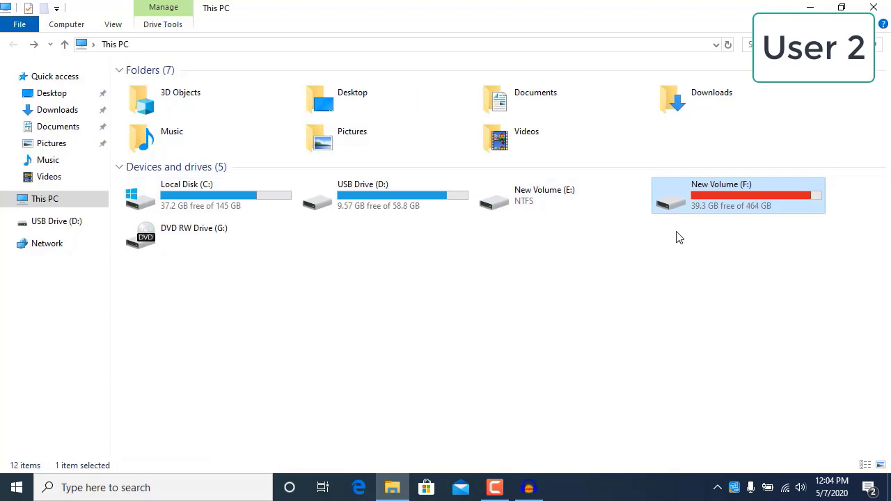
double_click(525, 204)
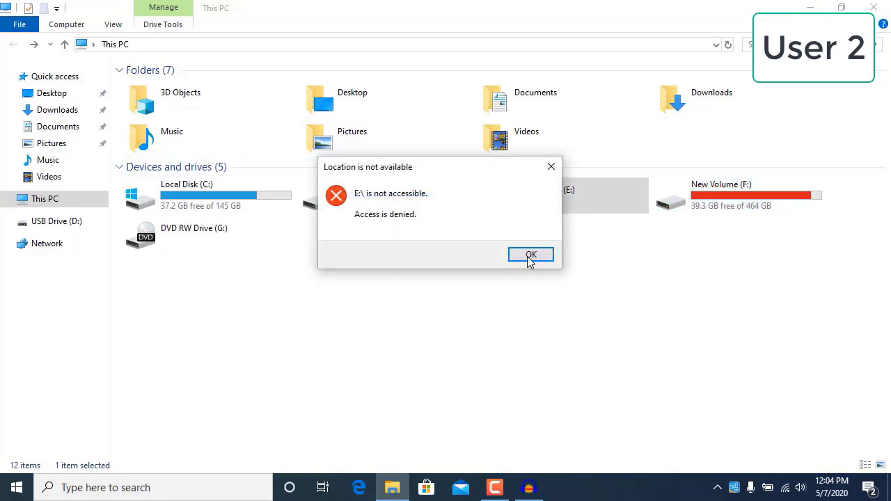
click(528, 257)
double_click(743, 198)
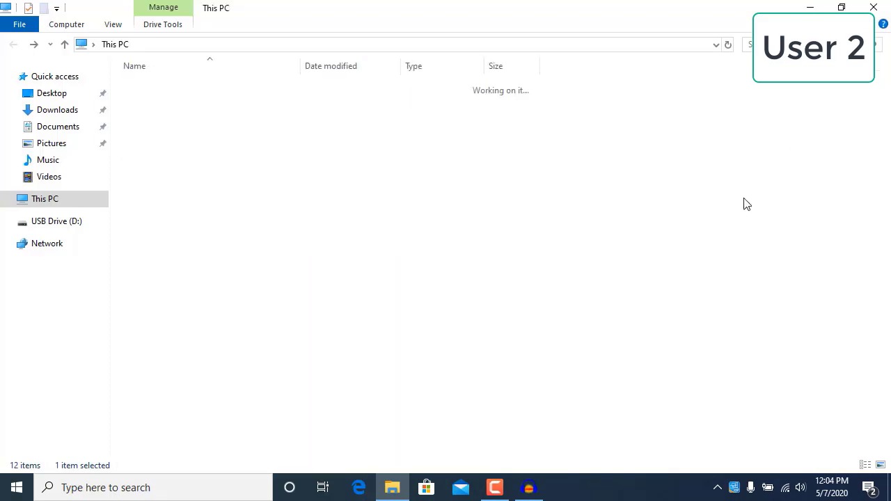